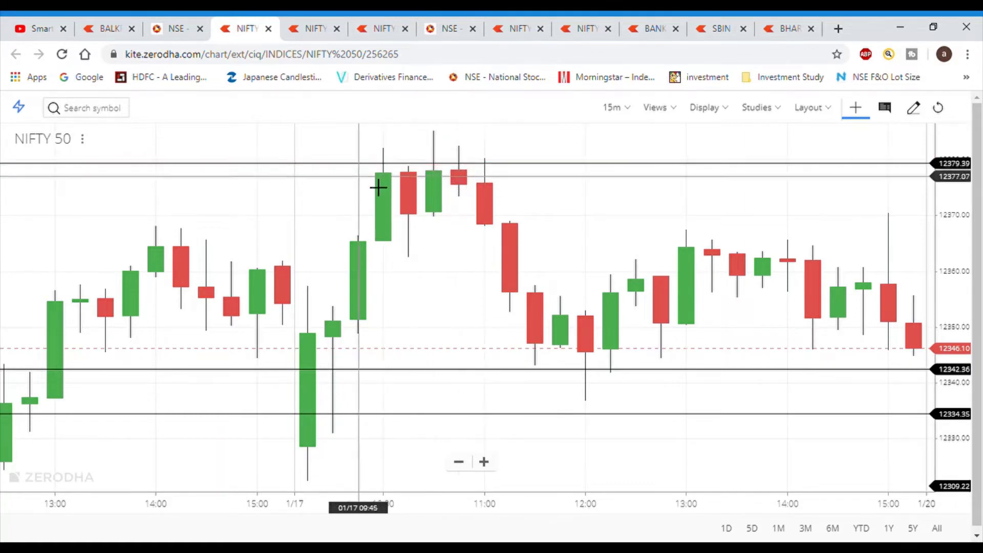
# Step: Examine the marked price levels on the NIFTY 50 15-minute chart and the recent candles on its daily chart
pyautogui.moveTo(377, 184)
pyautogui.mouseDown()
pyautogui.moveTo(464, 179)
pyautogui.moveTo(410, 175)
pyautogui.mouseUp()
pyautogui.moveTo(559, 371); pyautogui.dragTo(566, 370)
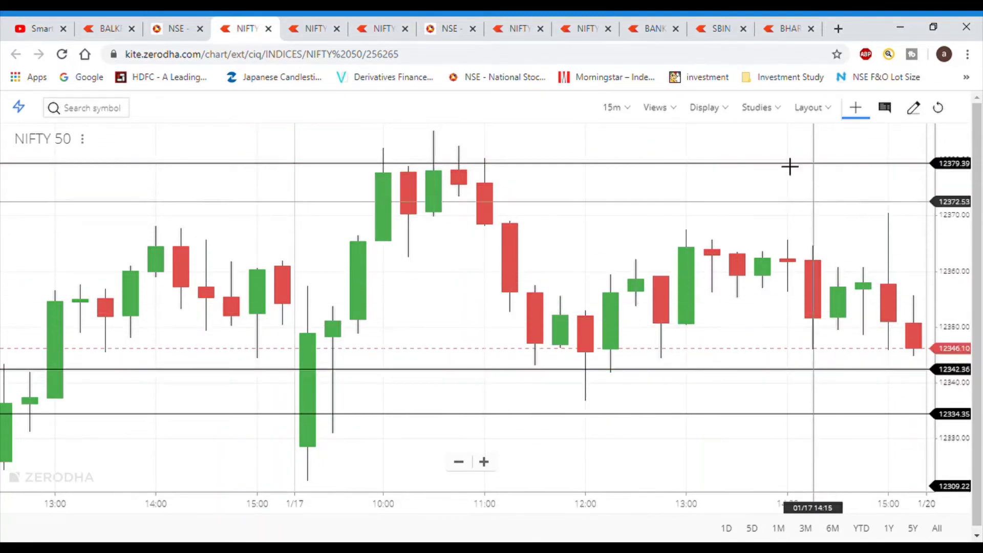
pyautogui.click(321, 31)
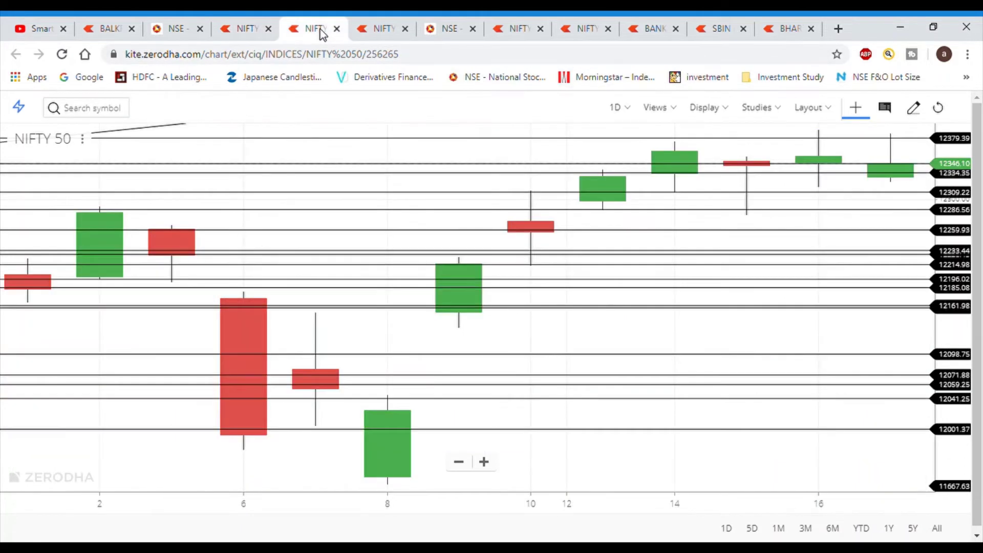
pyautogui.moveTo(888, 315); pyautogui.dragTo(835, 235)
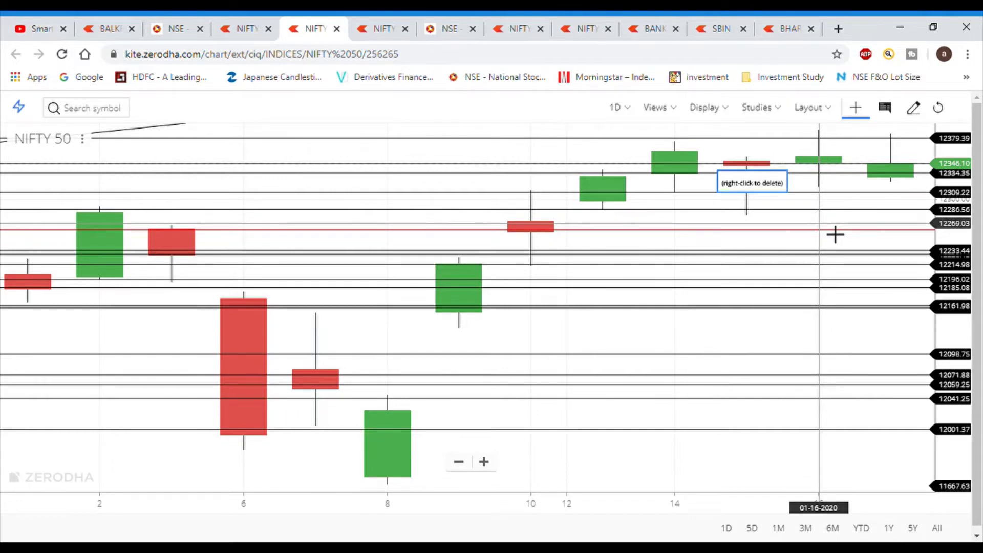
pyautogui.moveTo(835, 235); pyautogui.dragTo(674, 222)
pyautogui.click(661, 160)
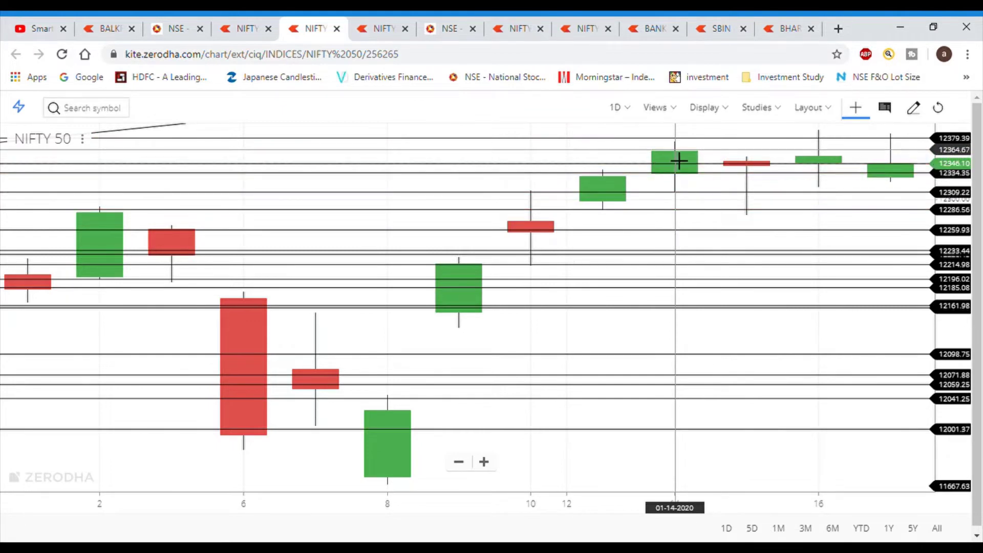
pyautogui.moveTo(687, 160); pyautogui.dragTo(866, 226)
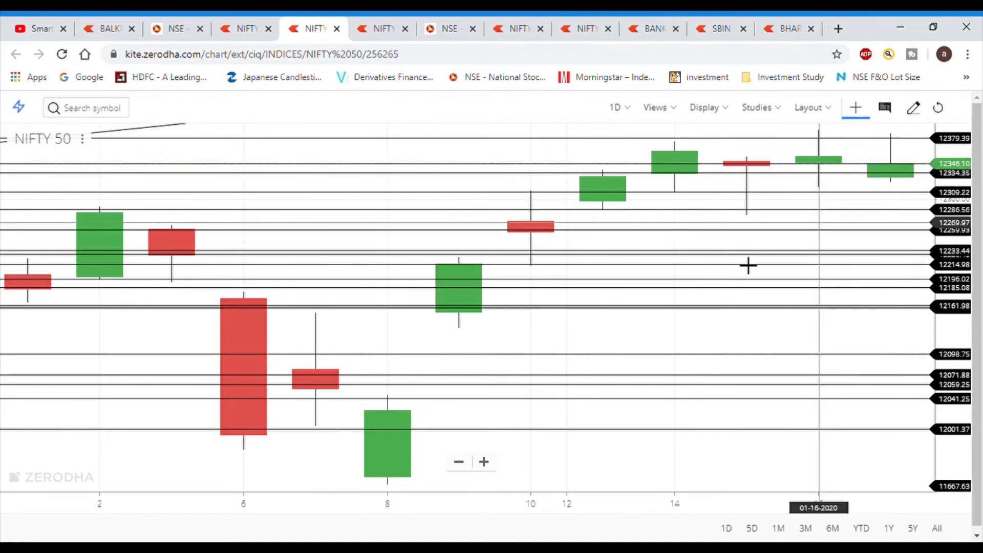
pyautogui.moveTo(768, 223); pyautogui.dragTo(826, 343)
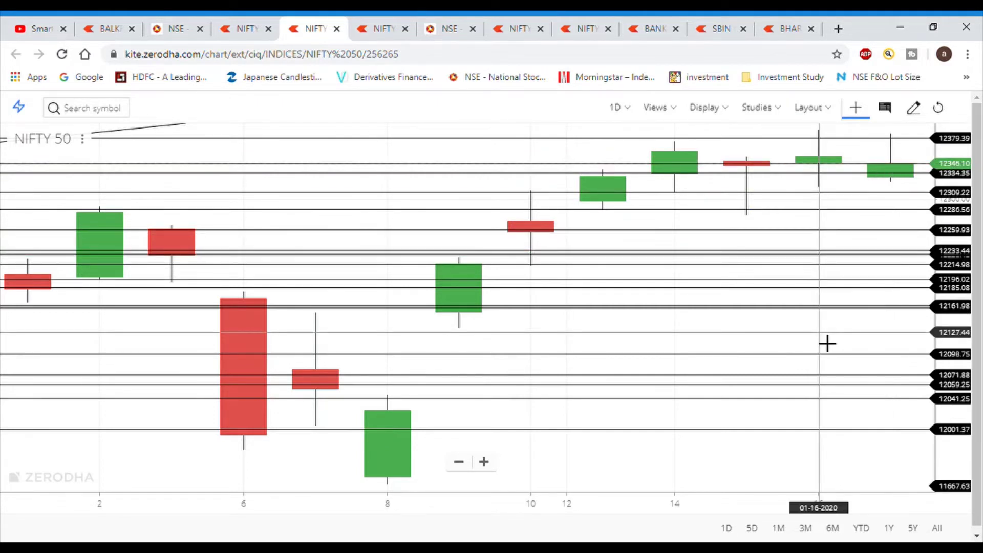
# Step: In the NSE NIFTY option chain, highlight the 12400 call's change in open interest and the 12350 and 12300 puts' open interest
pyautogui.click(437, 30)
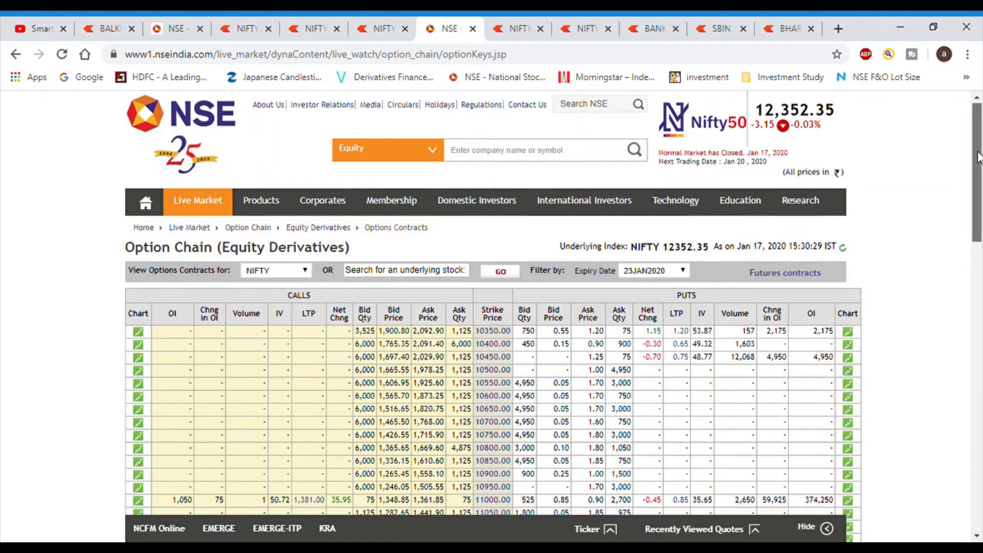
pyautogui.moveTo(978, 156); pyautogui.dragTo(977, 335)
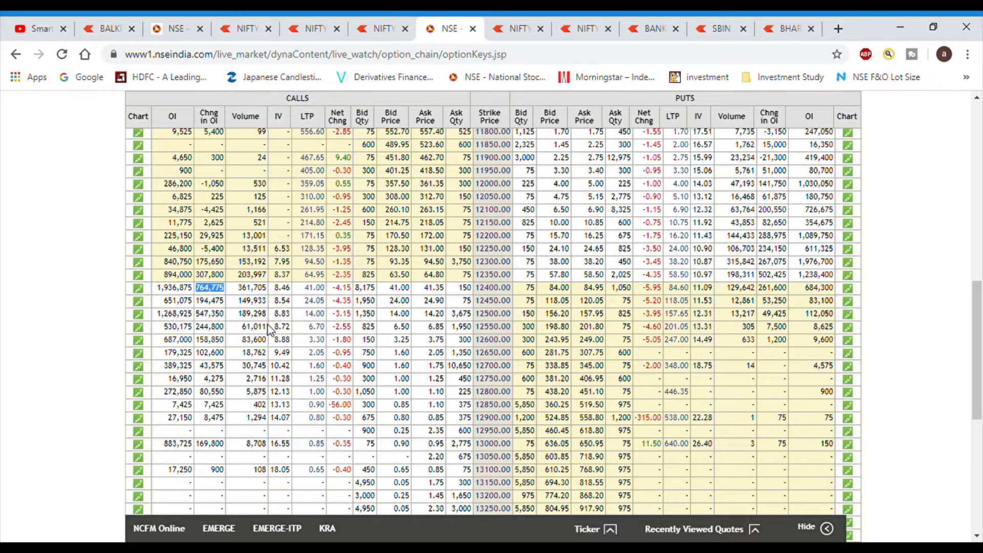
pyautogui.click(224, 299)
pyautogui.moveTo(196, 288); pyautogui.dragTo(229, 294)
pyautogui.click(797, 261)
pyautogui.moveTo(797, 261); pyautogui.dragTo(839, 282)
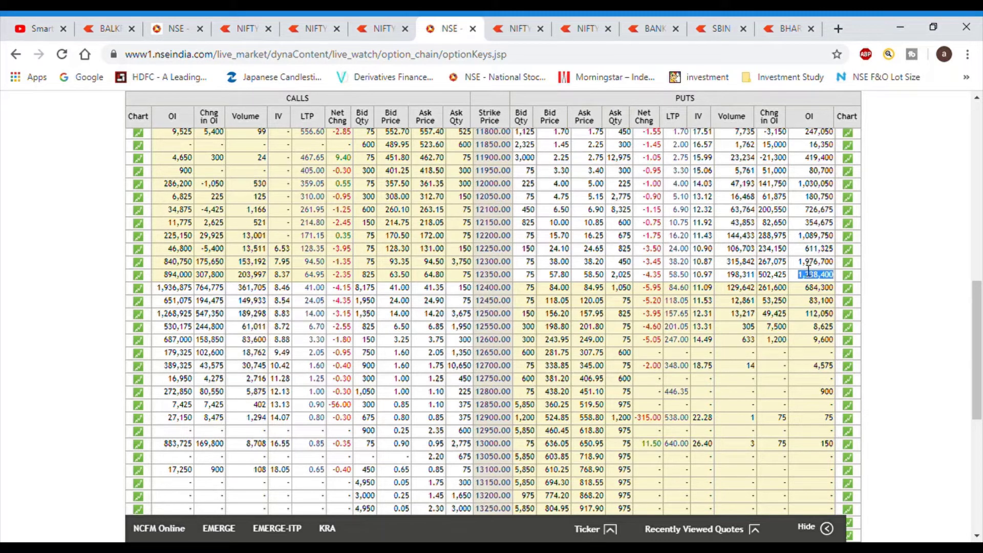
pyautogui.moveTo(802, 262); pyautogui.dragTo(834, 262)
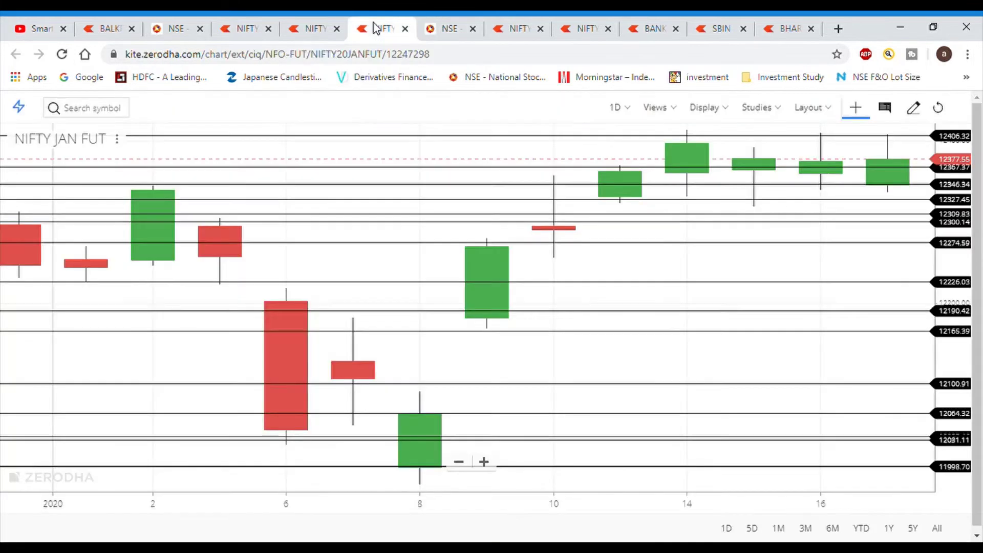
# Step: Review the NIFTY JAN FUT daily chart and compare it with the NIFTY 50 15-minute and daily charts
pyautogui.click(373, 22)
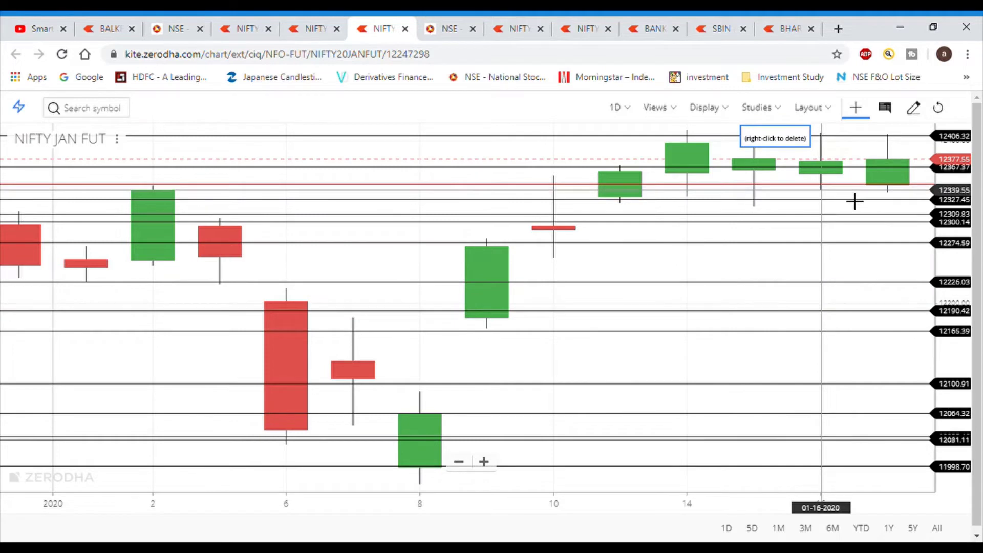
pyautogui.moveTo(823, 224); pyautogui.dragTo(792, 168)
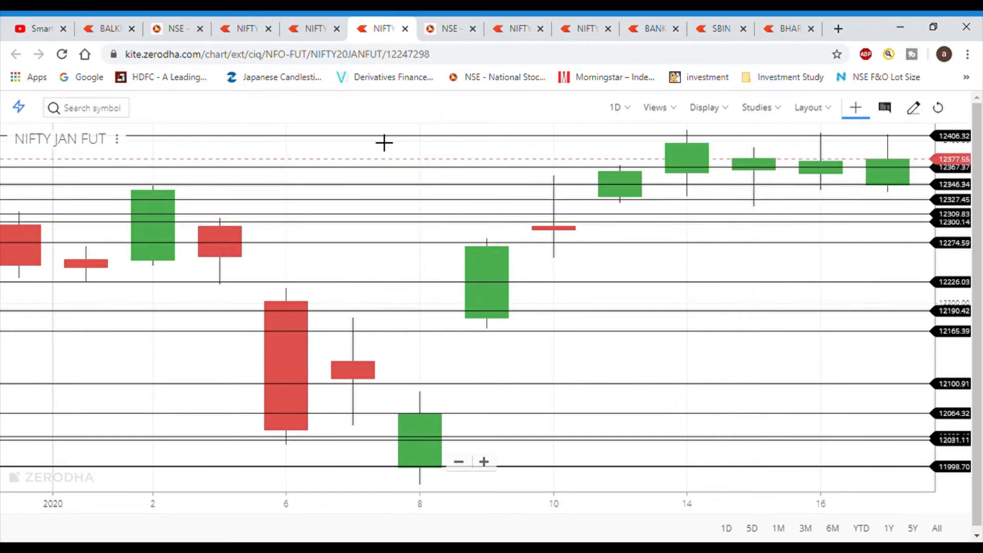
pyautogui.click(261, 30)
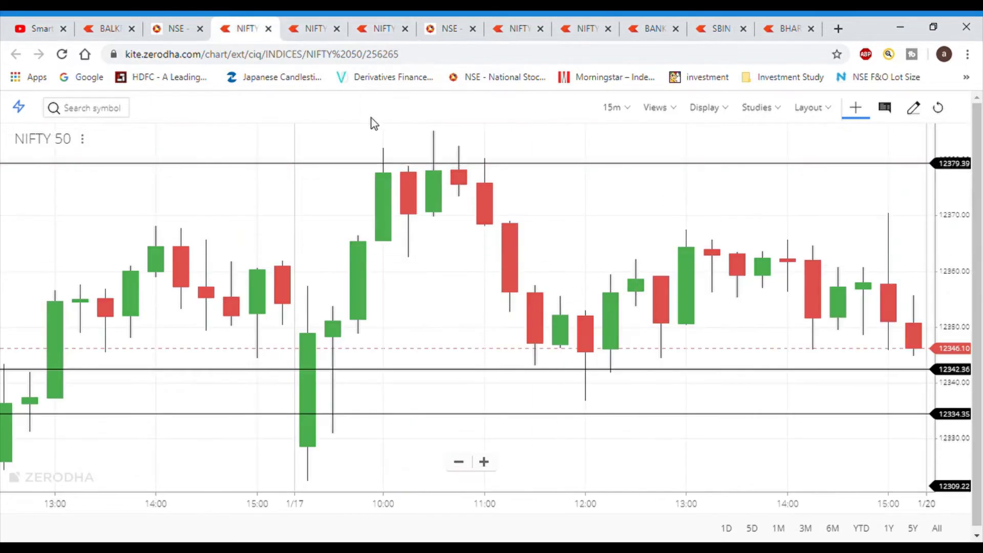
pyautogui.click(313, 29)
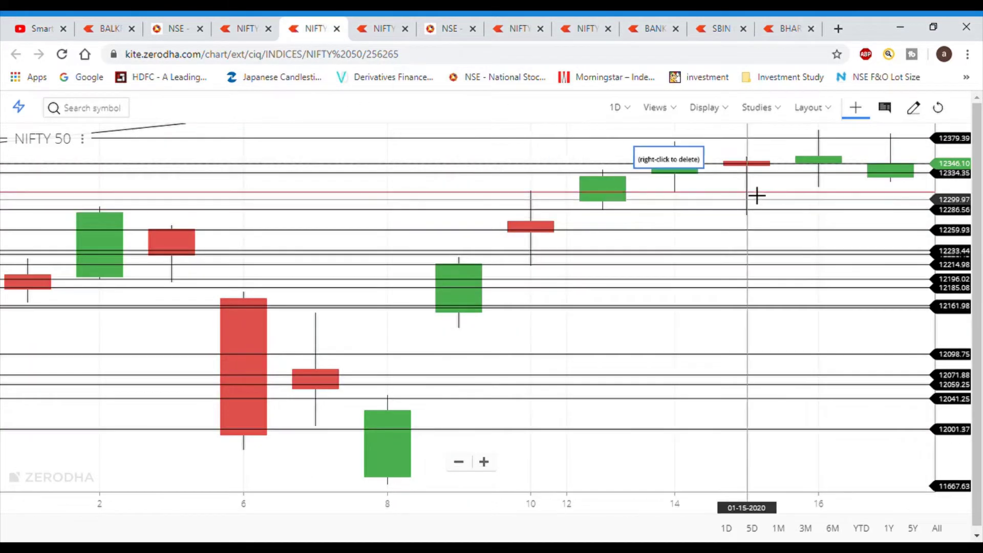
pyautogui.click(376, 30)
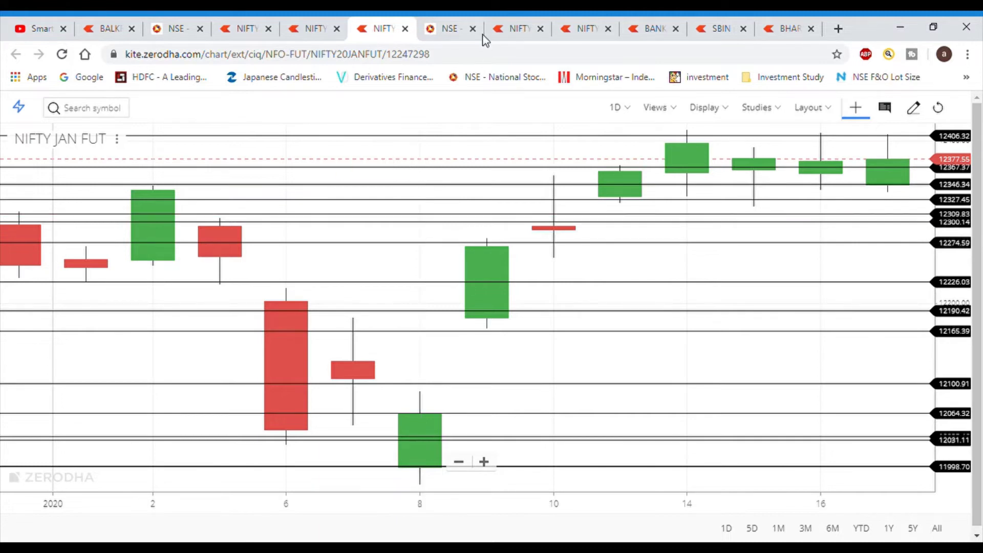
# Step: Examine the horizontal support and resistance lines on the NIFTY BANK 15-minute chart
pyautogui.click(511, 36)
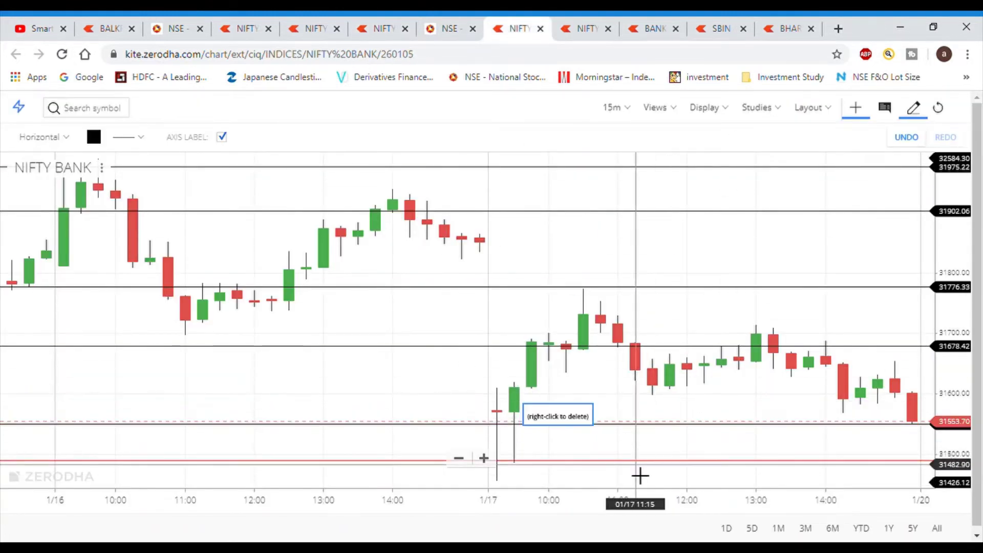
pyautogui.moveTo(643, 468); pyautogui.dragTo(648, 472)
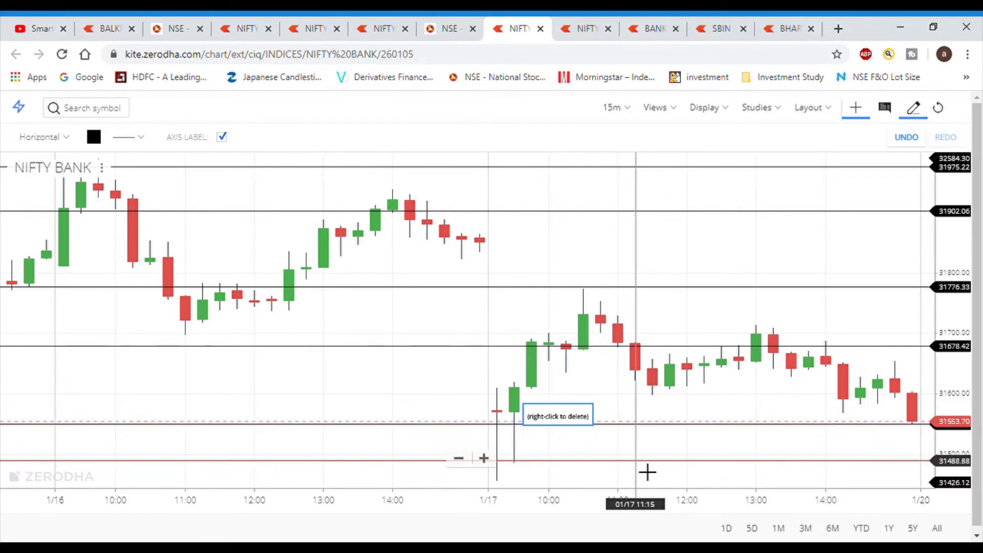
pyautogui.moveTo(648, 472); pyautogui.dragTo(650, 459)
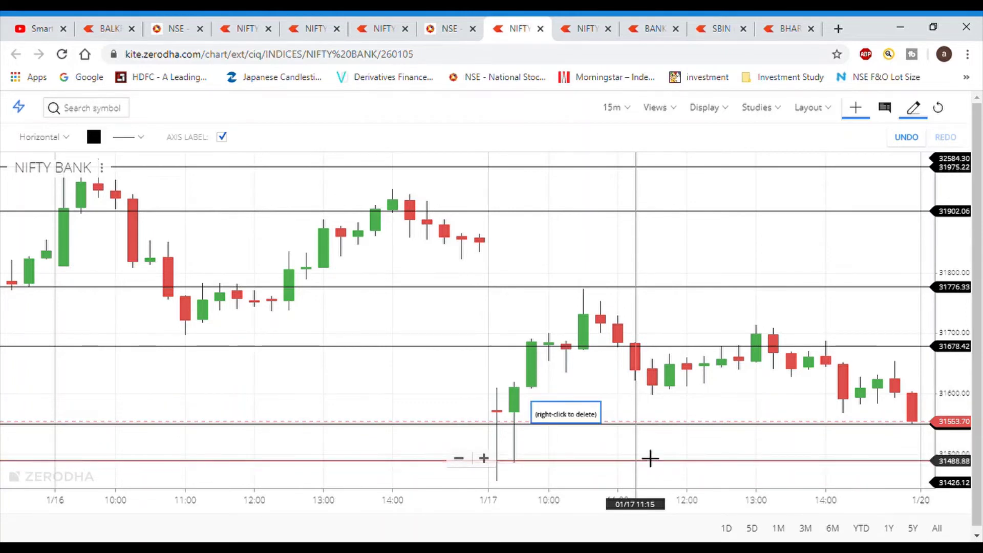
pyautogui.click(655, 415)
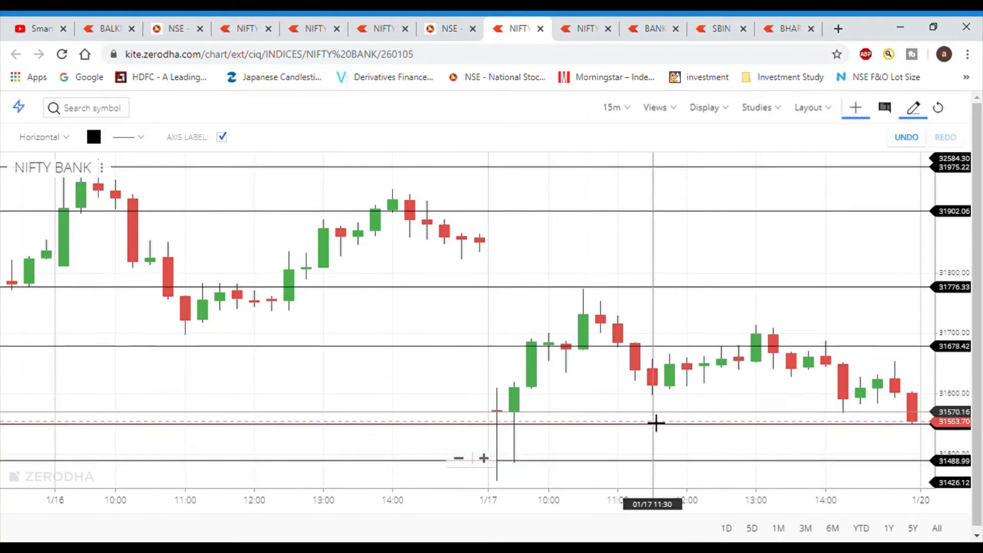
pyautogui.moveTo(654, 428); pyautogui.dragTo(656, 437)
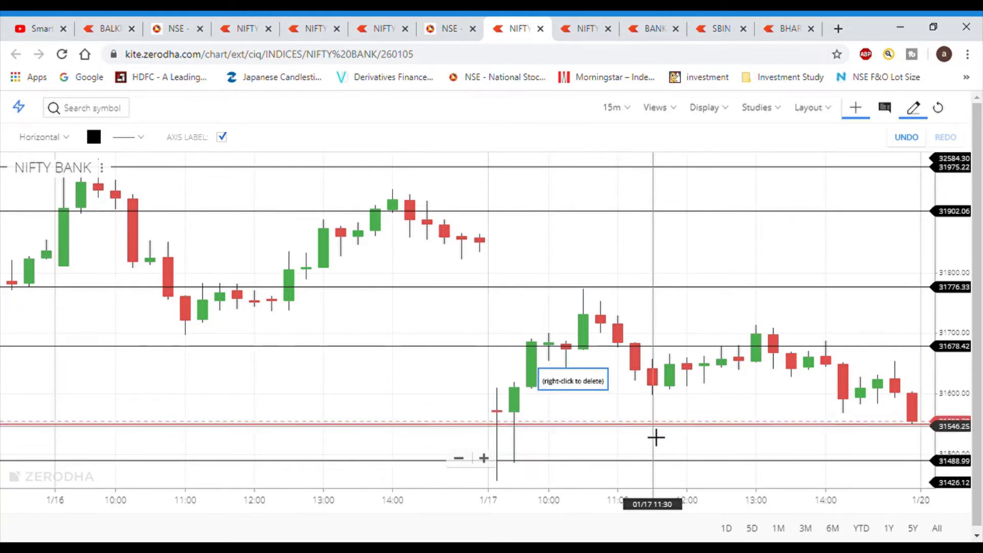
pyautogui.moveTo(656, 437); pyautogui.dragTo(661, 297)
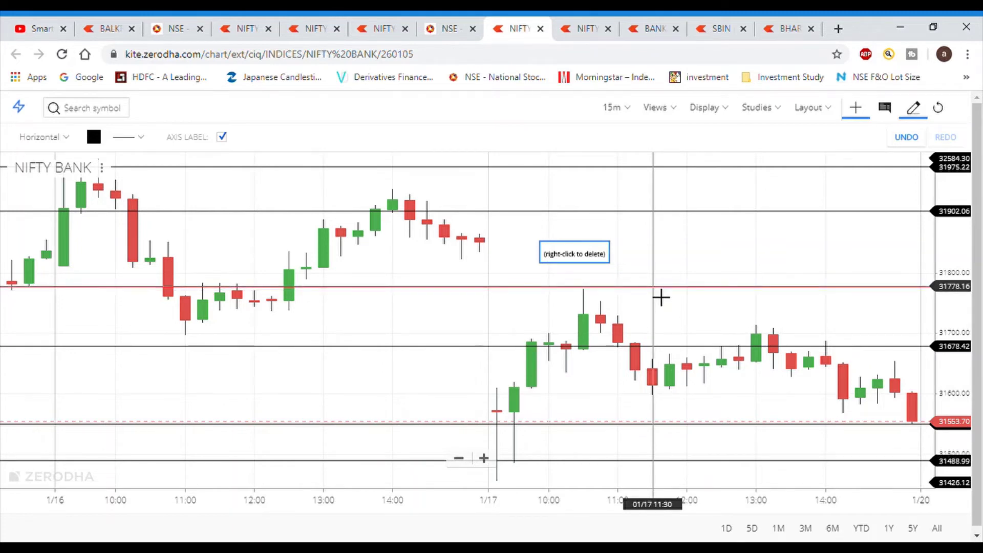
pyautogui.moveTo(661, 297); pyautogui.dragTo(794, 305)
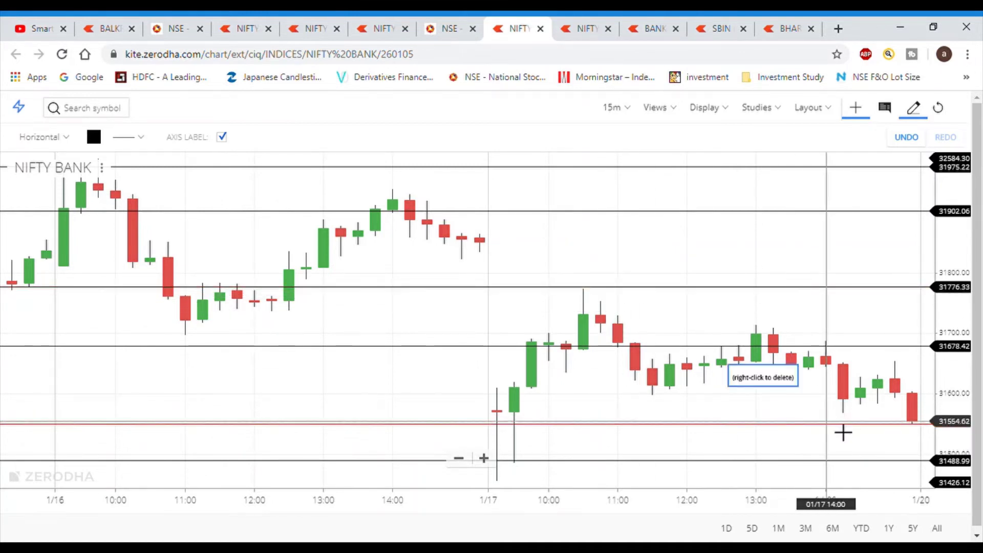
pyautogui.moveTo(788, 467); pyautogui.dragTo(541, 169)
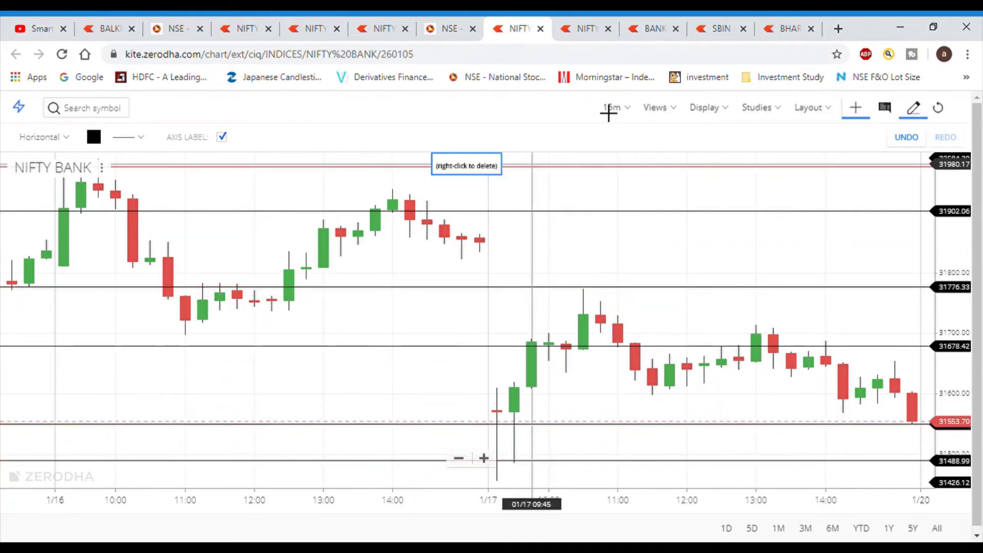
# Step: Examine the recent January candles and marked levels on the NIFTY BANK daily chart
pyautogui.click(568, 25)
pyautogui.moveTo(801, 414); pyautogui.dragTo(871, 433)
pyautogui.moveTo(784, 461); pyautogui.dragTo(852, 457)
pyautogui.moveTo(866, 305); pyautogui.dragTo(886, 293)
pyautogui.moveTo(911, 359); pyautogui.dragTo(924, 399)
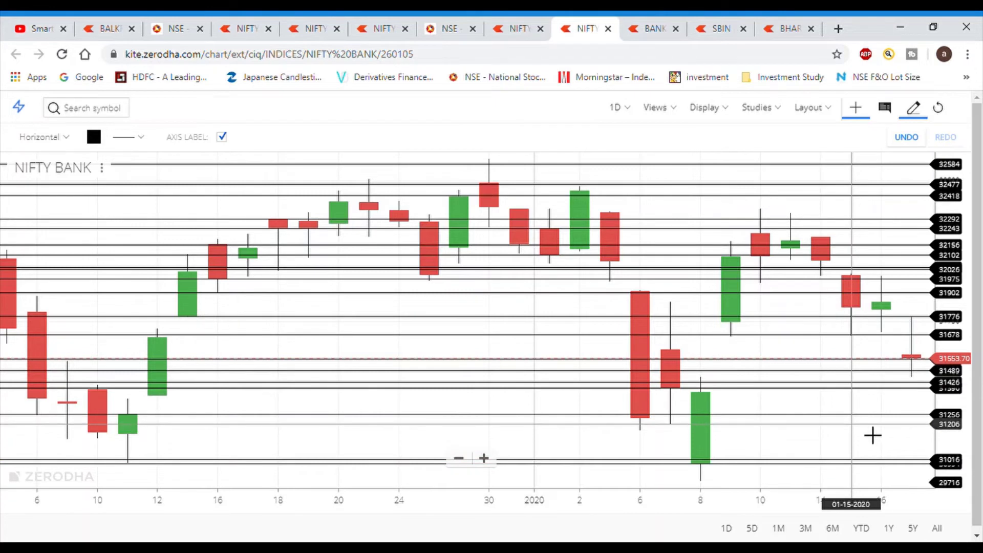
pyautogui.moveTo(873, 435)
pyautogui.mouseDown()
pyautogui.moveTo(867, 410)
pyautogui.moveTo(841, 397)
pyautogui.moveTo(893, 388)
pyautogui.moveTo(904, 421)
pyautogui.moveTo(906, 397)
pyautogui.moveTo(895, 399)
pyautogui.moveTo(880, 376)
pyautogui.moveTo(894, 406)
pyautogui.moveTo(913, 393)
pyautogui.moveTo(879, 391)
pyautogui.mouseUp()
pyautogui.click(866, 400)
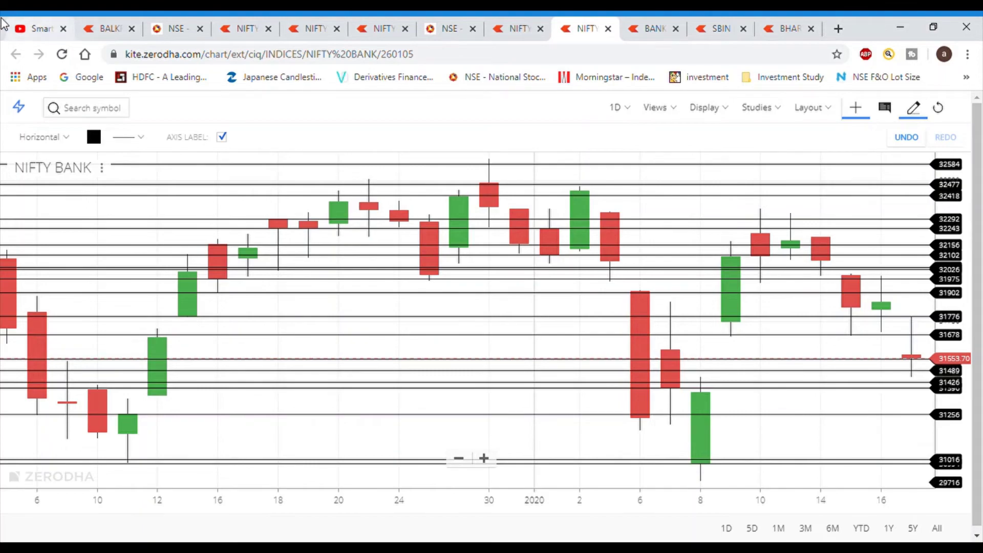
# Step: Switch the NSE option chain from NIFTY to BANKNIFTY and bring the strikes around 31000 to 32000 into view
pyautogui.click(436, 29)
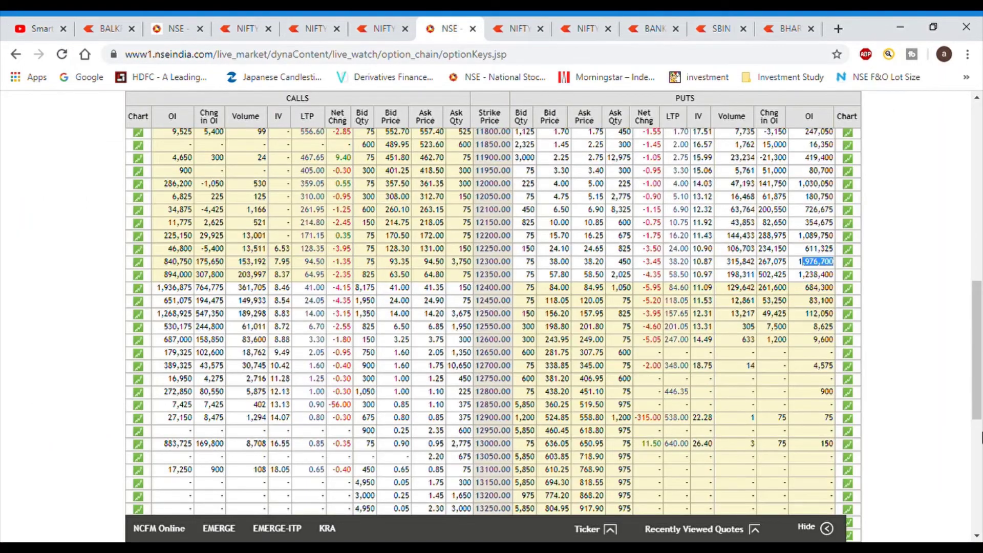
pyautogui.click(976, 449)
pyautogui.scroll(15, 977, 241)
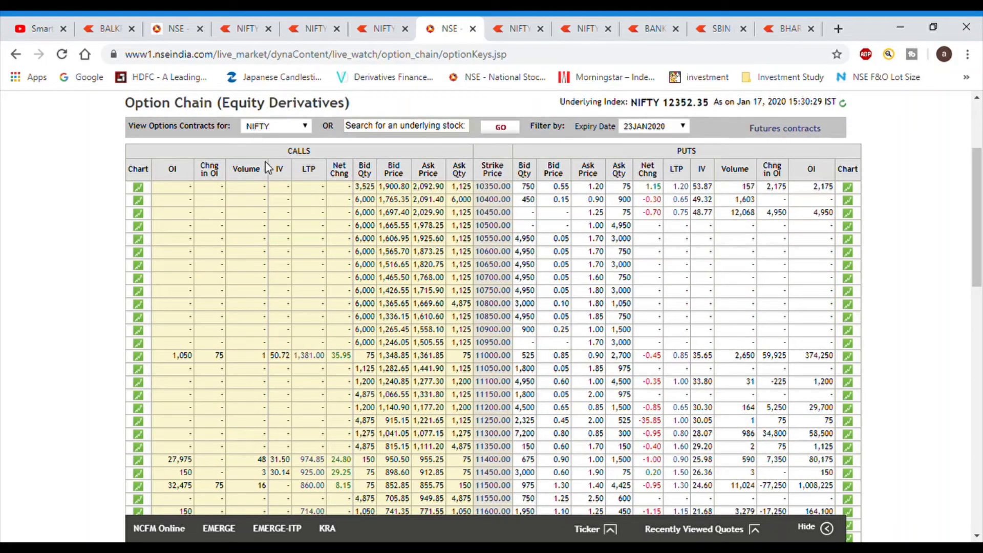
pyautogui.click(267, 168)
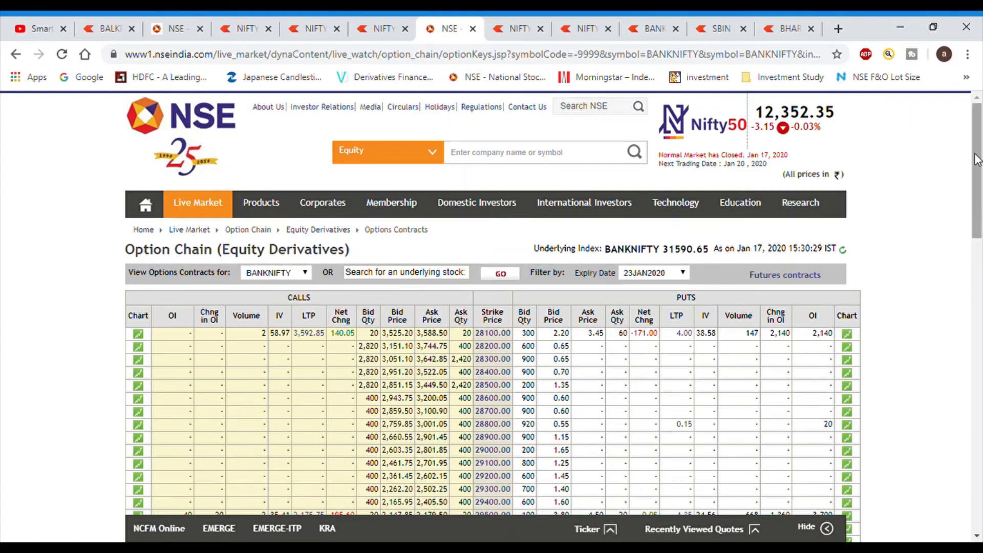
pyautogui.scroll(-3, 977, 230)
pyautogui.scroll(-7, 977, 230)
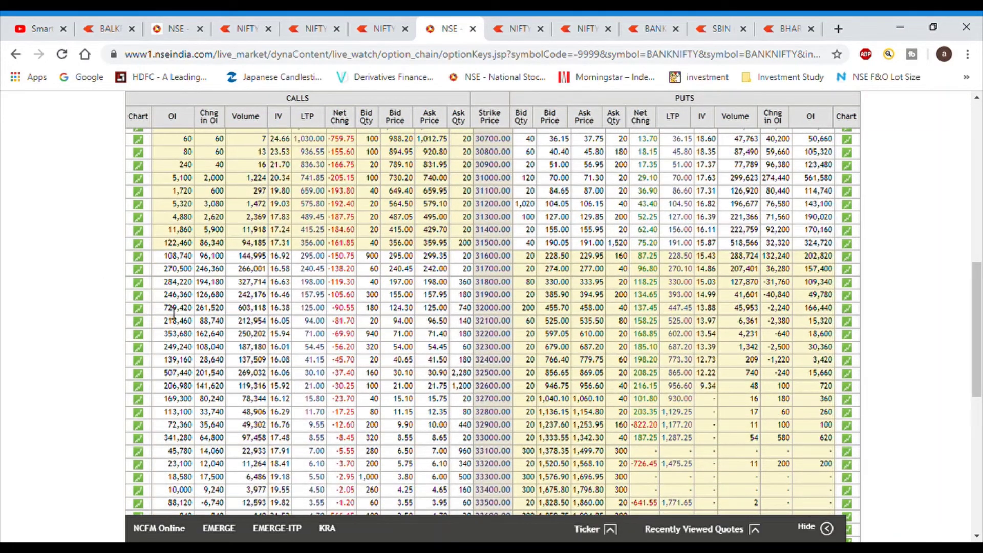
# Step: Check the open interest of the 32000 call and the 31000 put in the BANKNIFTY option chain
pyautogui.moveTo(163, 308); pyautogui.dragTo(197, 314)
pyautogui.click(805, 179)
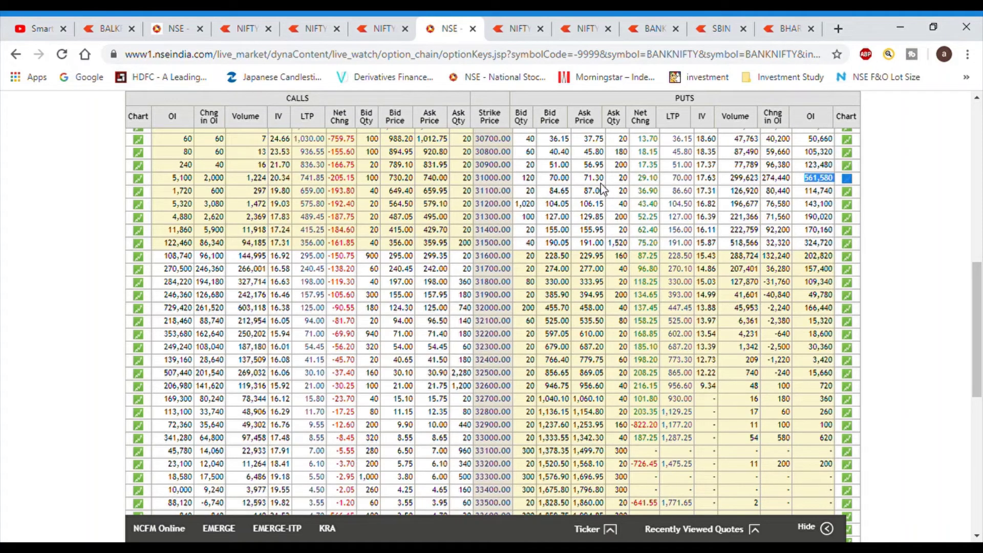
pyautogui.click(490, 248)
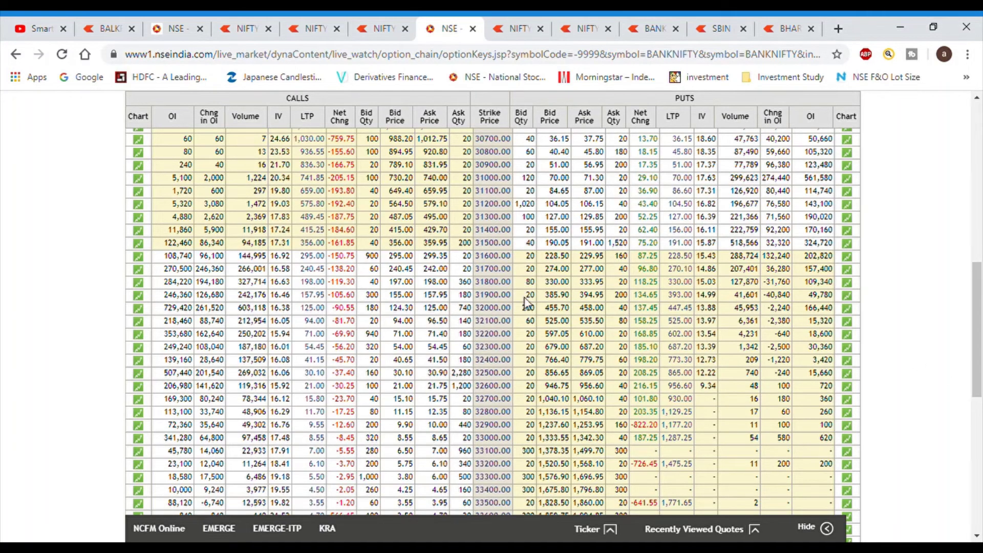
pyautogui.moveTo(979, 324); pyautogui.dragTo(981, 346)
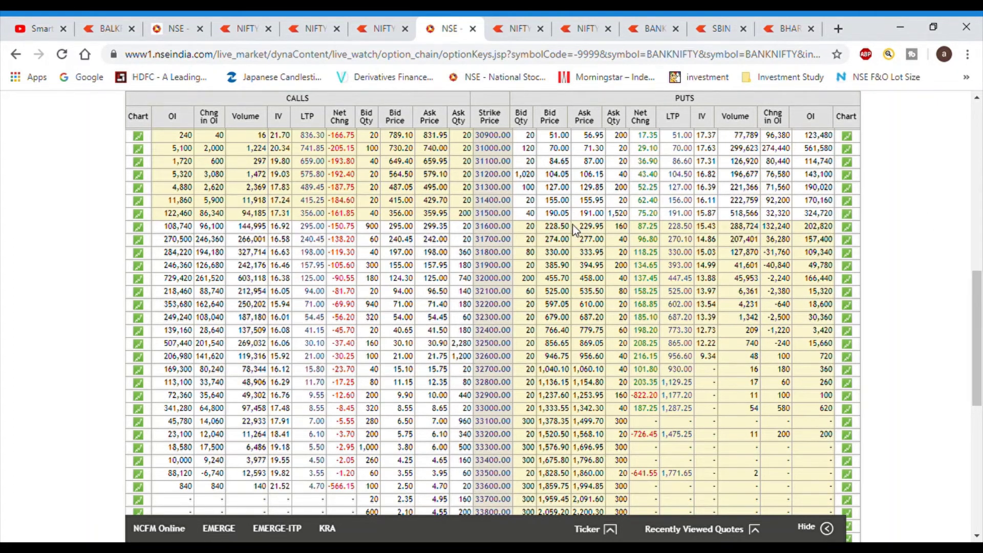
# Step: Examine the marked levels on the BANKNIFTY JAN FUT daily chart and compare them with the NIFTY BANK daily chart
pyautogui.click(653, 32)
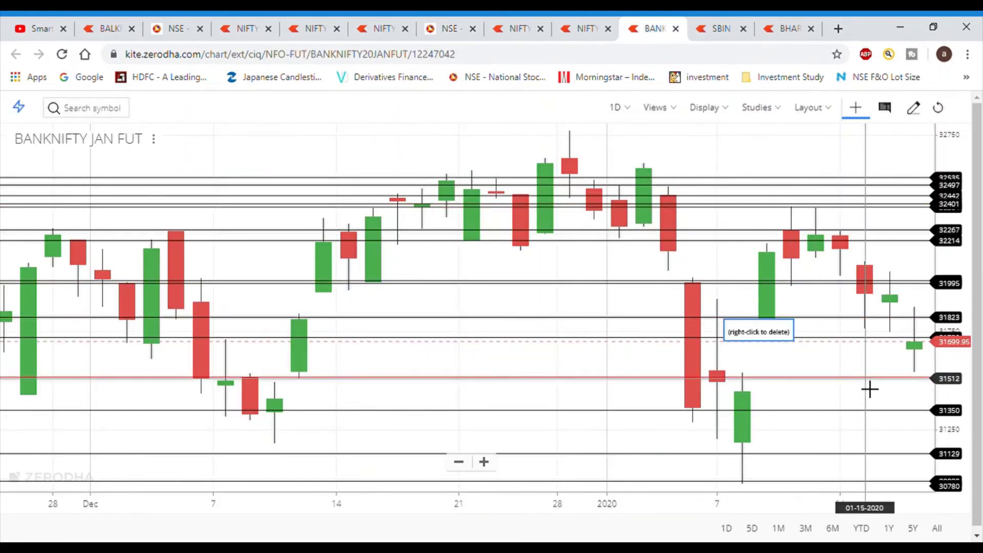
pyautogui.moveTo(869, 389); pyautogui.dragTo(870, 388)
pyautogui.click(596, 30)
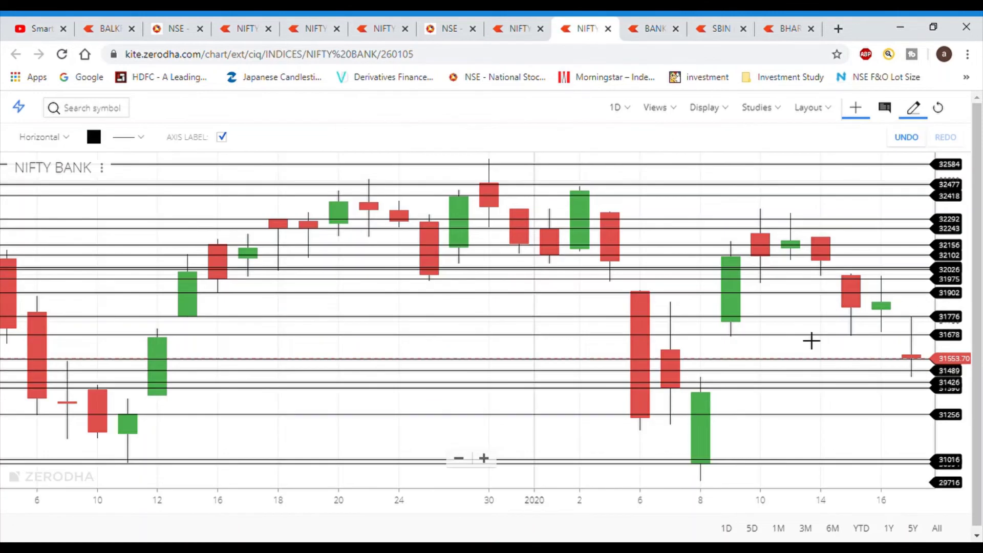
pyautogui.click(660, 32)
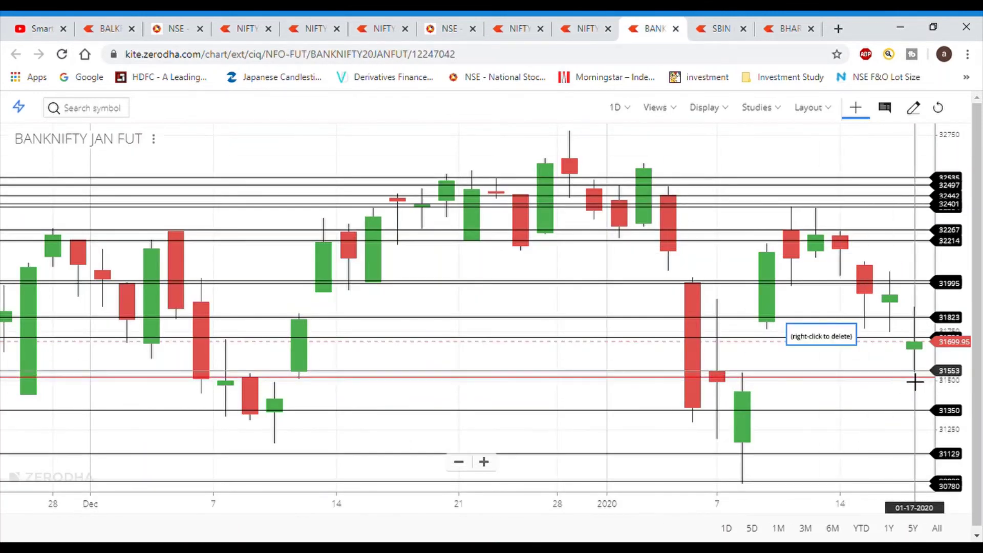
pyautogui.moveTo(915, 381); pyautogui.dragTo(829, 350)
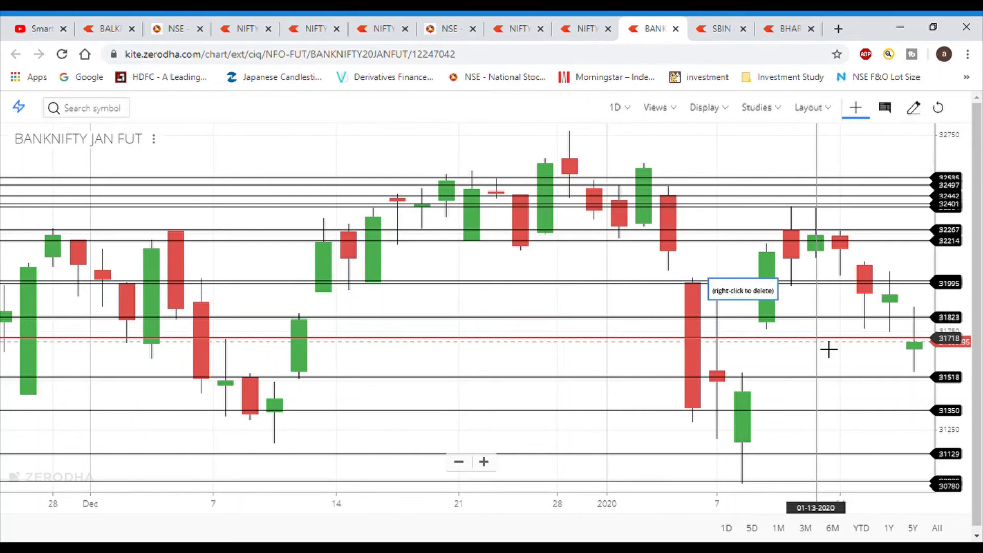
pyautogui.moveTo(829, 349); pyautogui.dragTo(706, 197)
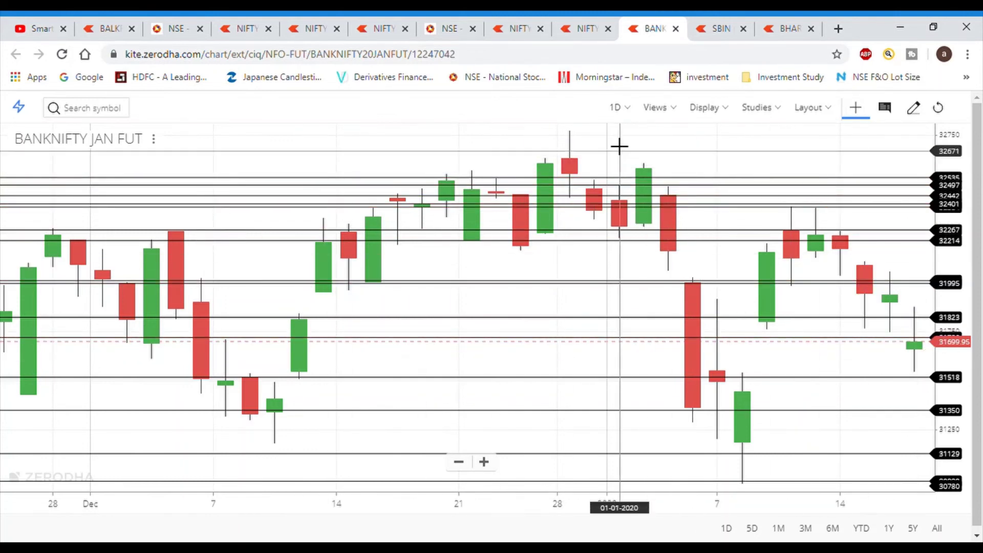
# Step: View the SBIN daily chart and open the BHARTIARTL daily chart
pyautogui.click(724, 37)
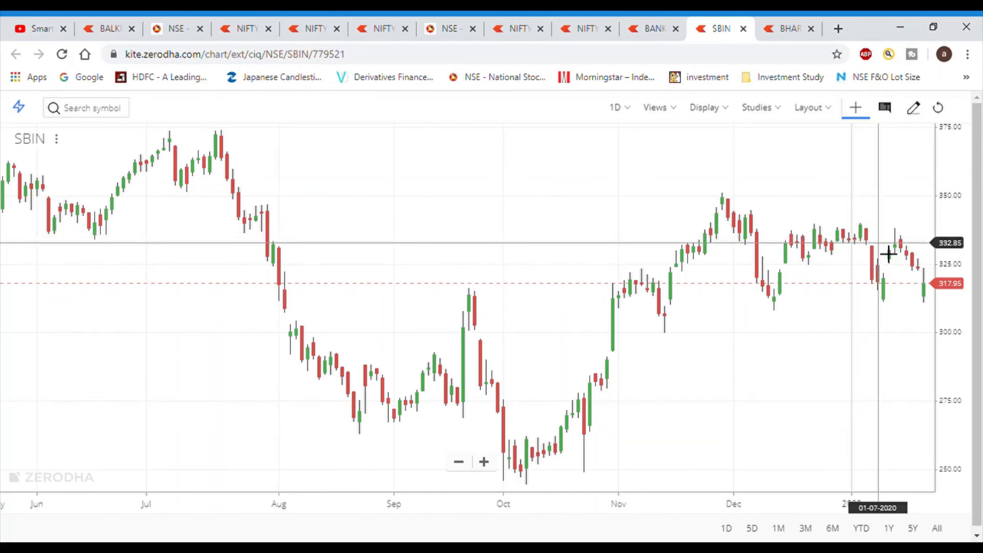
pyautogui.click(782, 30)
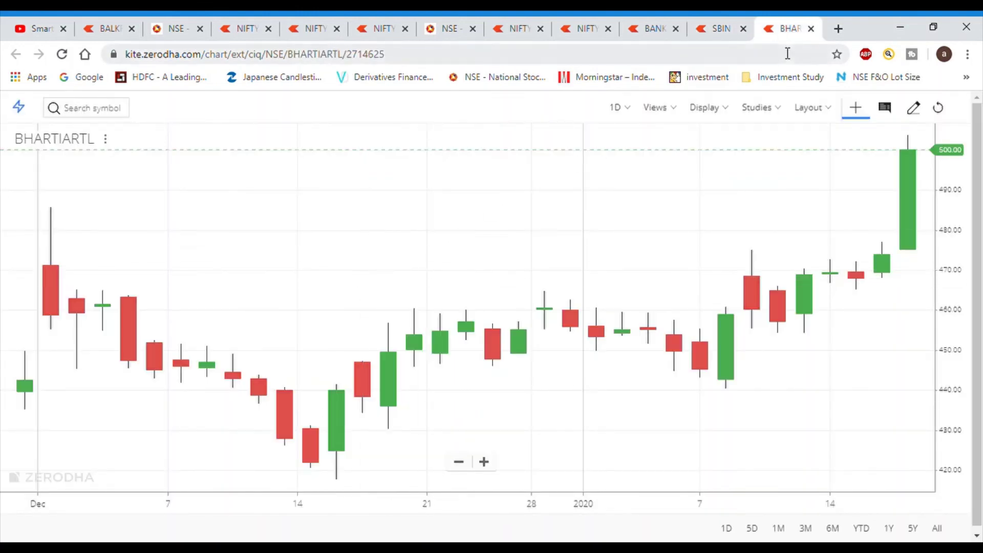